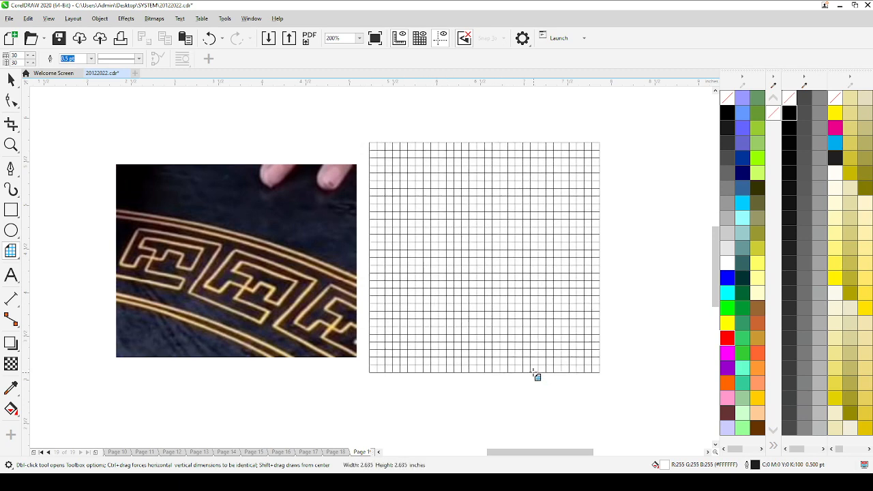
Step: Change the outline colour of the whole square grid to light grey (#CCCCCC)
key(space)
click(259, 127)
click(455, 303)
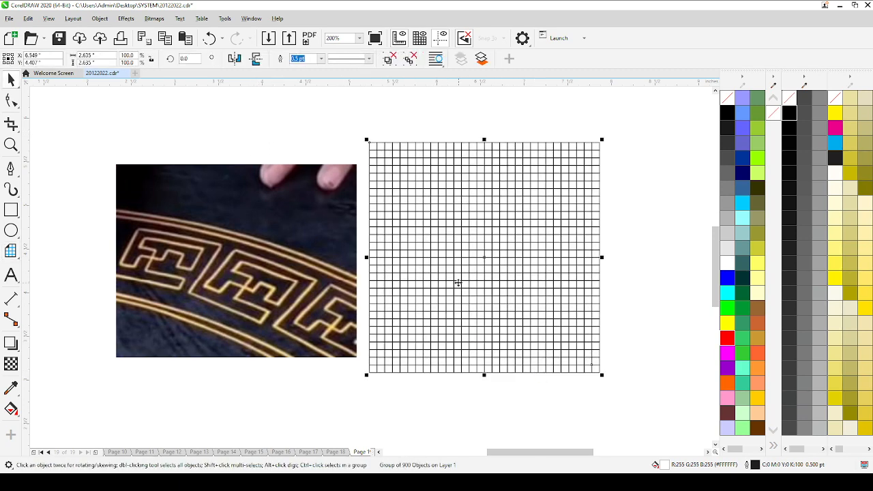
right_click(724, 233)
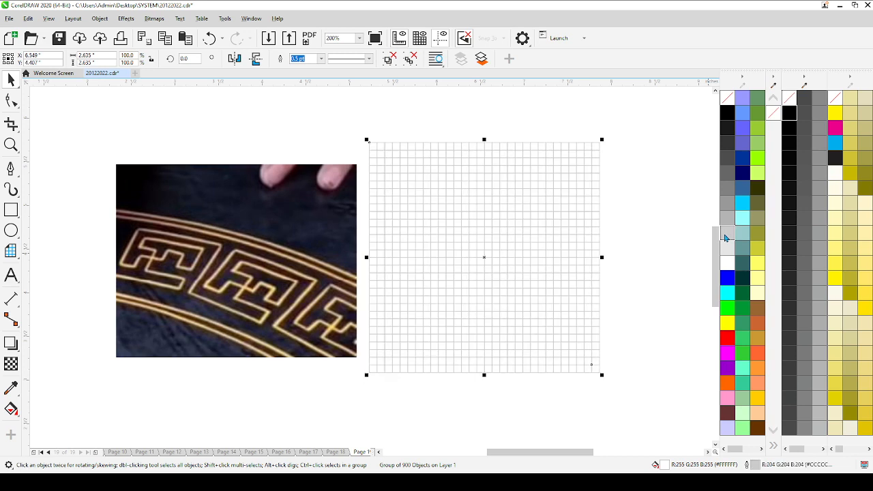
click(389, 131)
scroll(439, 219, up, 2)
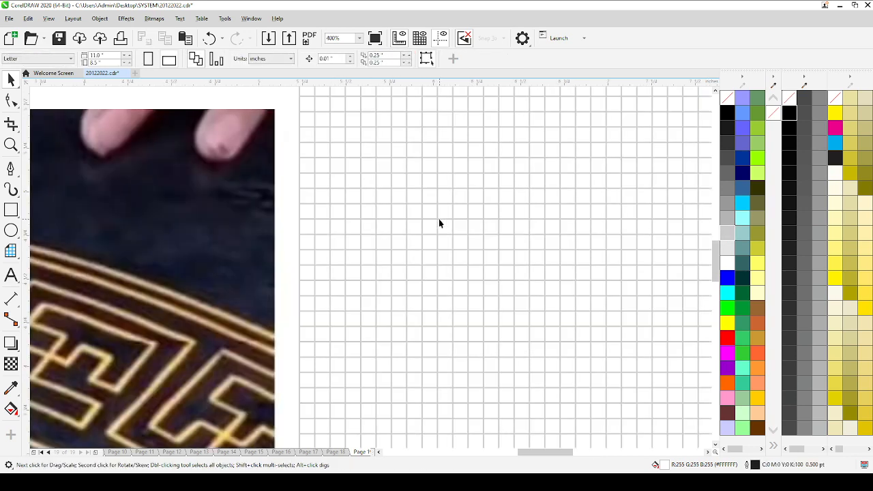
scroll(441, 231, down, 2)
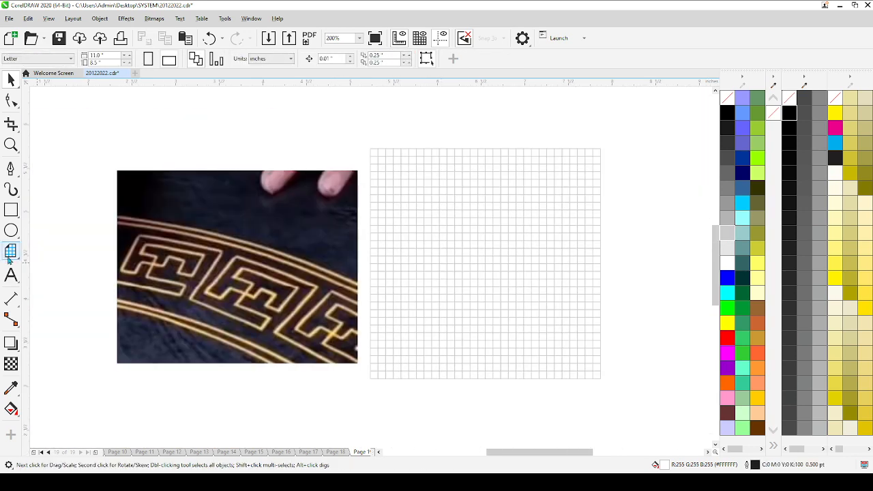
Step: Move the reference photo over the upper half of the grid and bring it in front of the grid
click(10, 168)
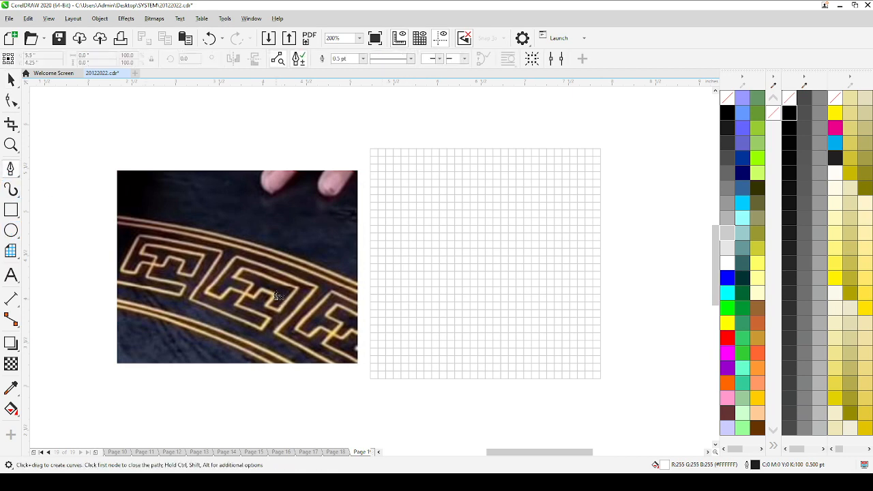
key(space)
click(252, 298)
drag(252, 298, 503, 211)
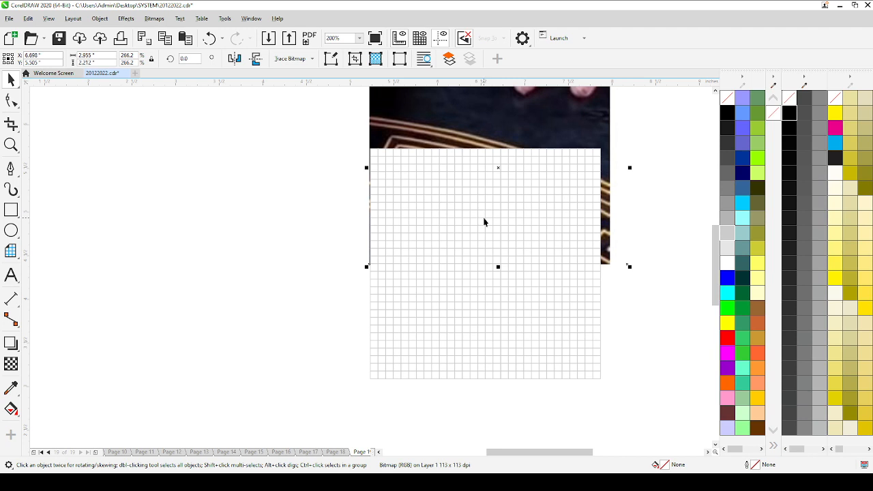
key(shift+Page_Up)
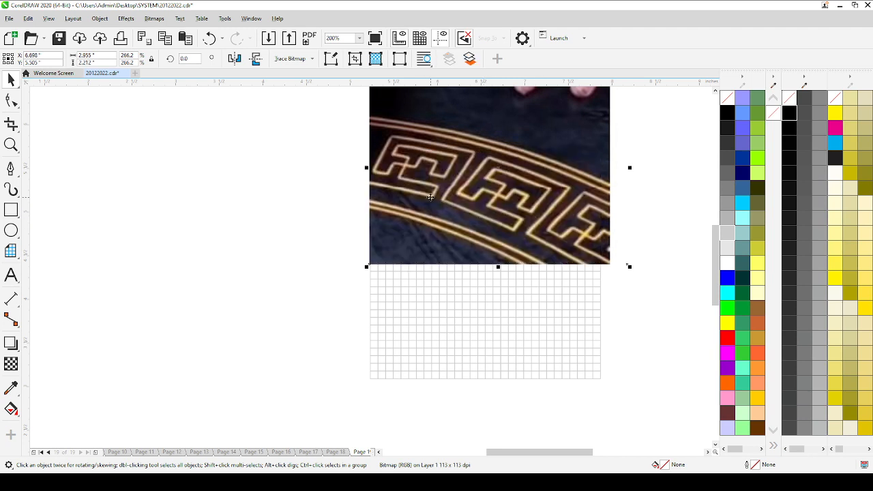
Step: Draw a vertical Pen tool line about 0.35 inch (four cells) tall, four cells in from the grid's left edge below the photo
key(space)
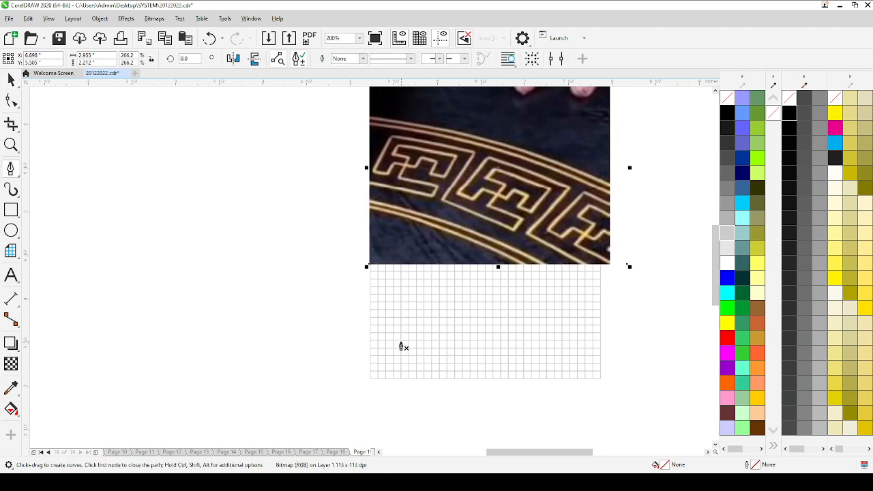
scroll(403, 345, up, 2)
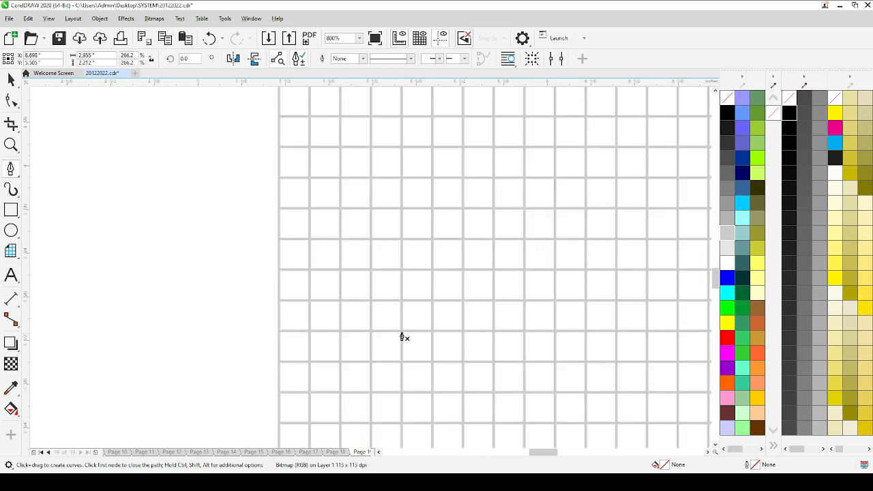
click(402, 336)
scroll(410, 364, down, 2)
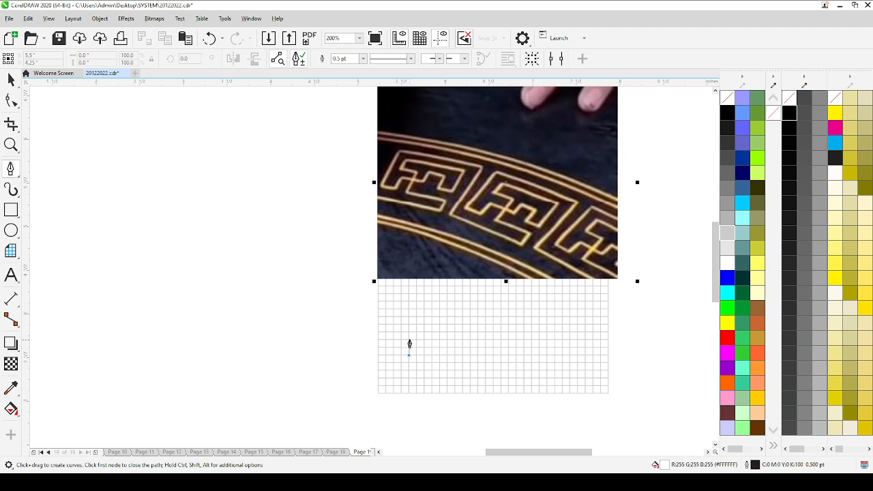
scroll(408, 333, up, 2)
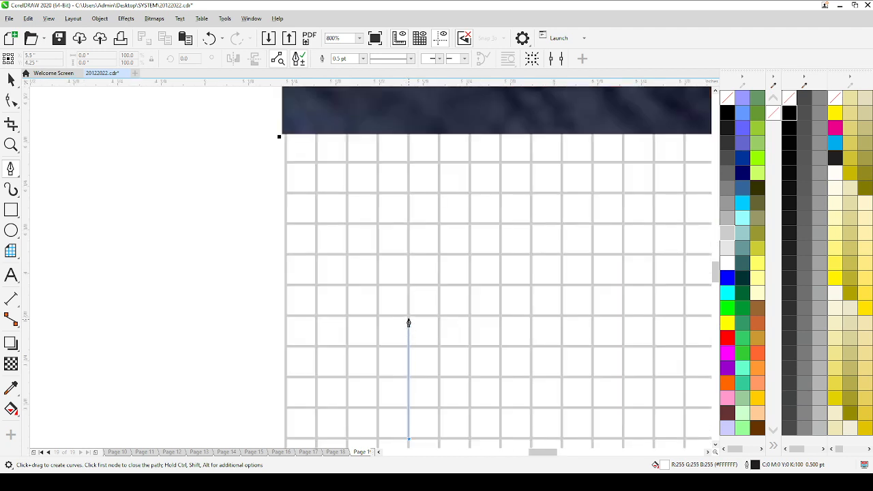
double_click(409, 323)
scroll(409, 324, down, 1)
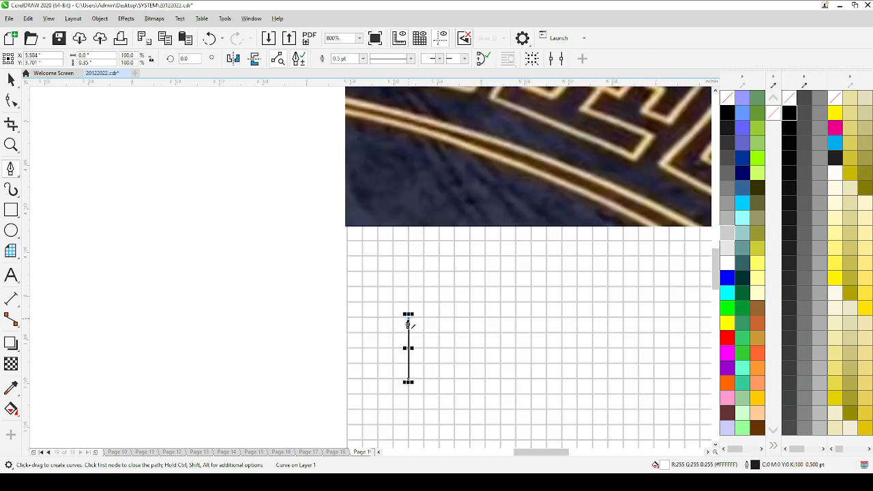
scroll(408, 324, down, 2)
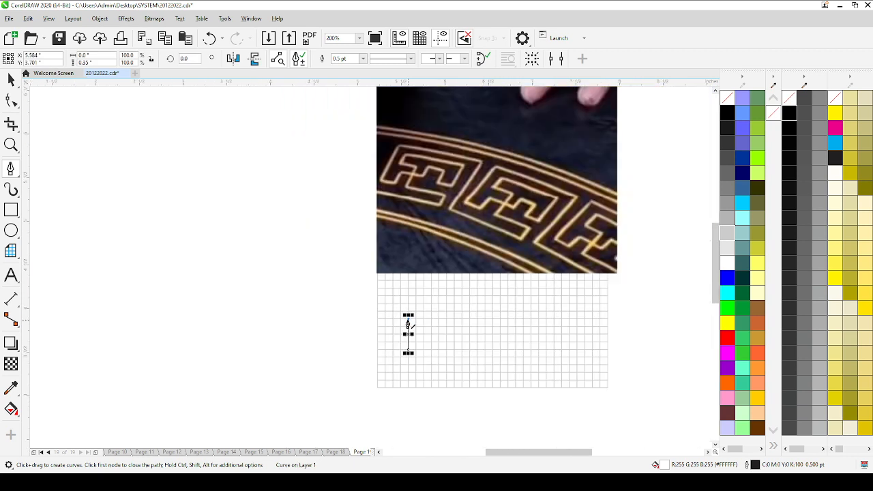
Step: Extend the line from its upper end seven cells to the right and five cells down, about 0.61 by 0.44 inch overall
scroll(408, 318, up, 1)
click(408, 316)
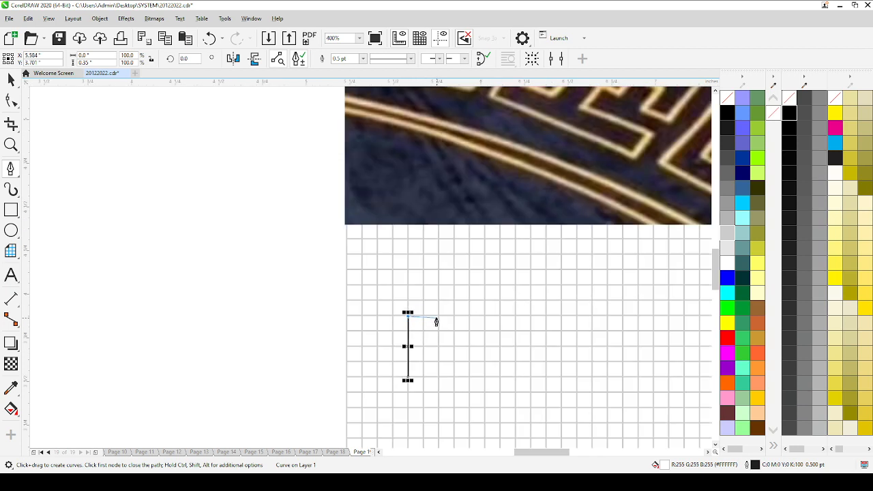
click(516, 316)
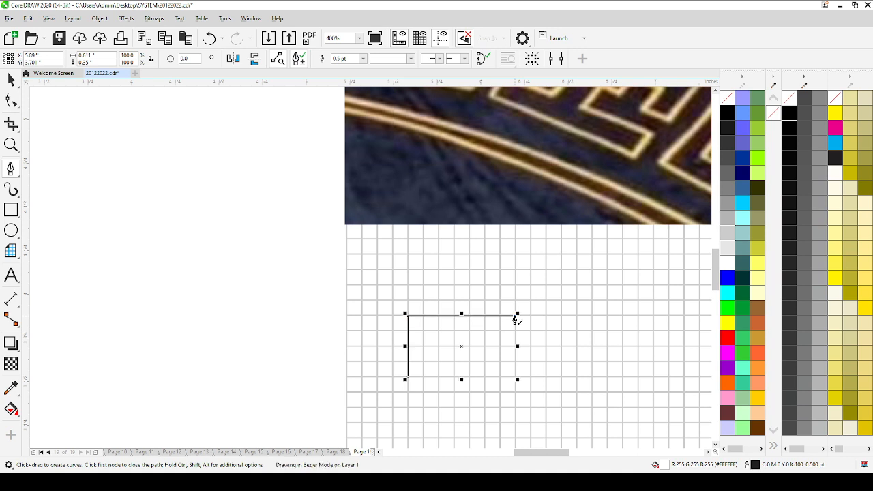
click(515, 396)
scroll(512, 387, down, 2)
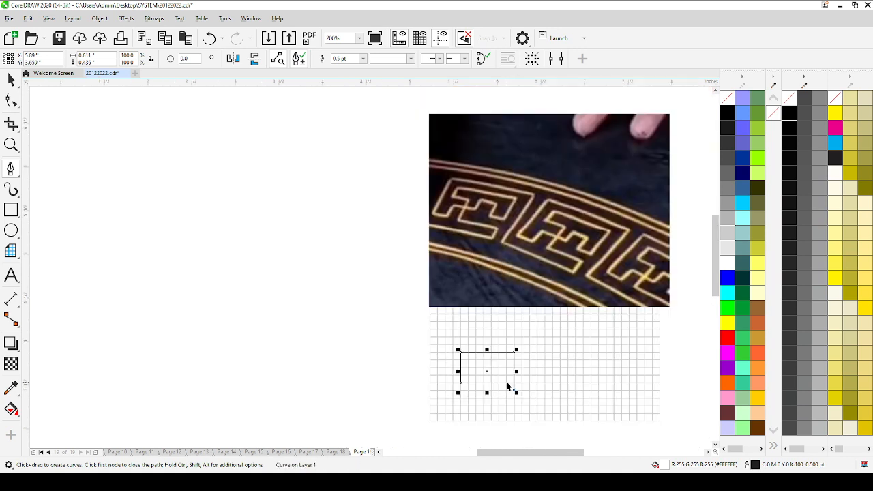
Step: Continue the path from the left side's lower end in steps: one cell right, one up, two right, one up, one right
key(space)
key(space)
scroll(467, 393, up, 2)
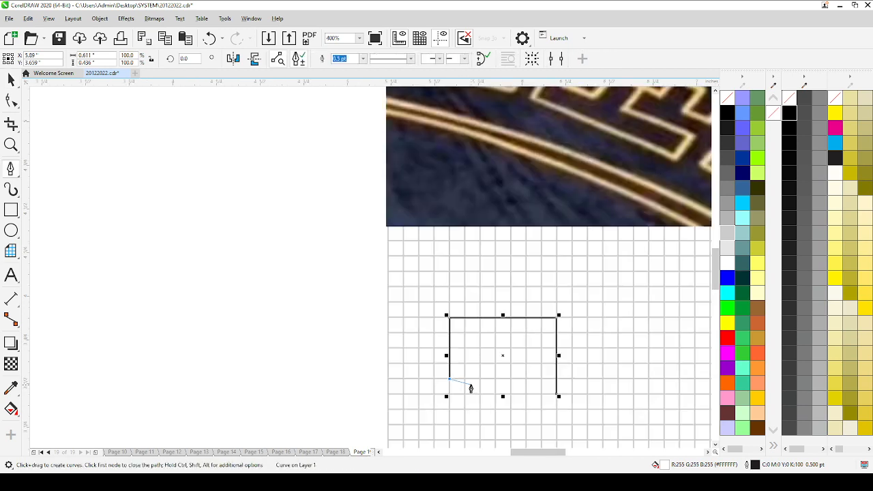
click(465, 379)
scroll(469, 390, down, 2)
scroll(470, 388, up, 2)
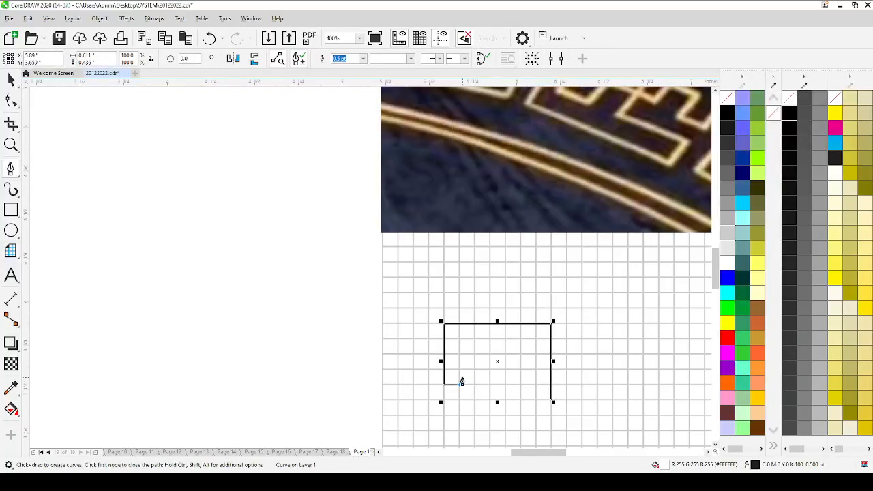
scroll(462, 382, down, 1)
scroll(459, 384, up, 1)
scroll(459, 375, down, 1)
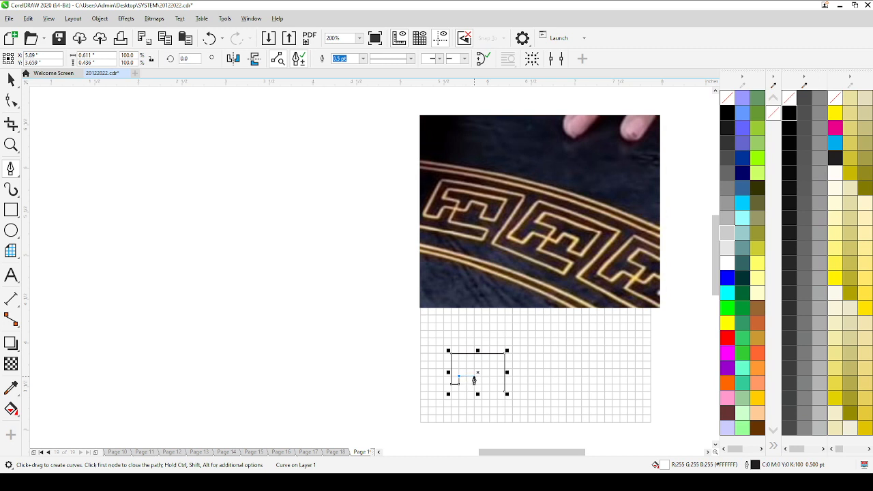
click(474, 381)
scroll(475, 374, up, 1)
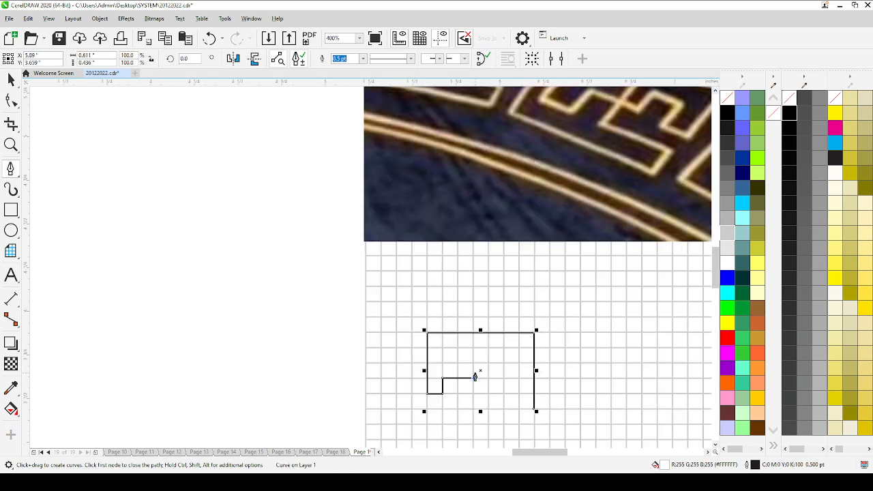
click(474, 362)
scroll(482, 369, down, 1)
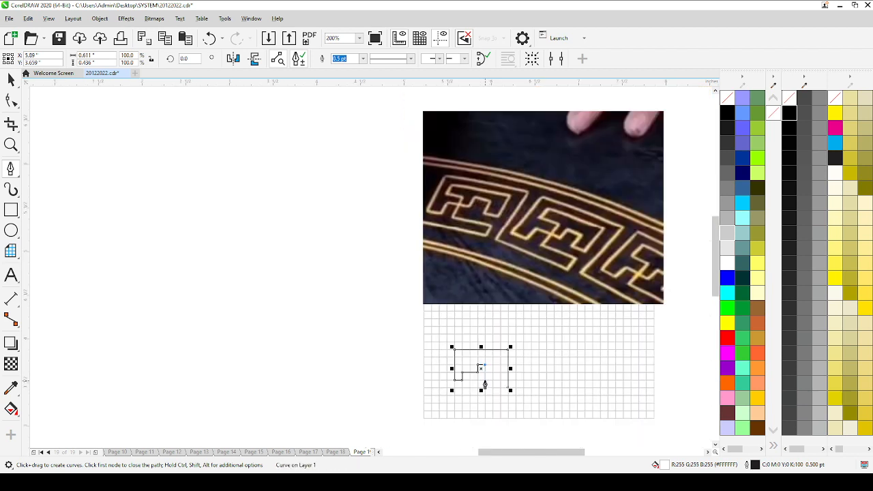
scroll(484, 381, up, 1)
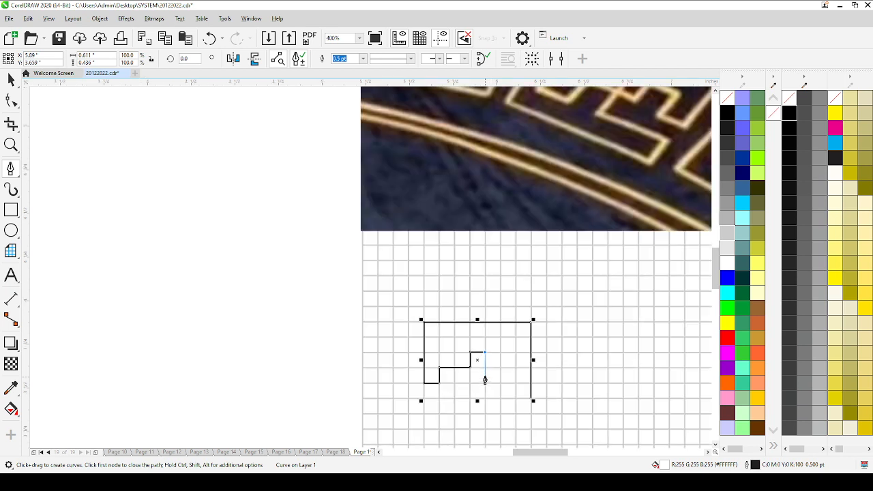
Step: Continue the key pattern's inner path: one cell down, one right, two up, four left, one down and one right
click(485, 369)
click(500, 368)
click(500, 336)
click(440, 336)
click(440, 352)
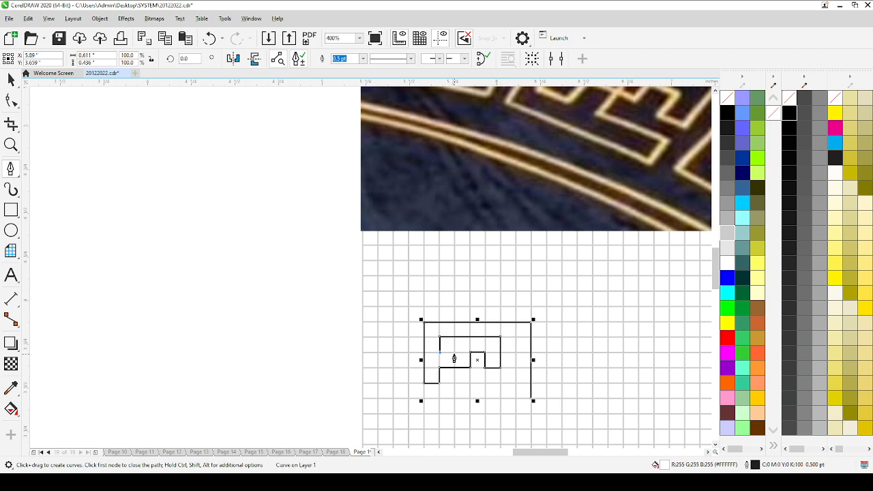
click(454, 352)
scroll(453, 389, down, 1)
scroll(454, 389, up, 1)
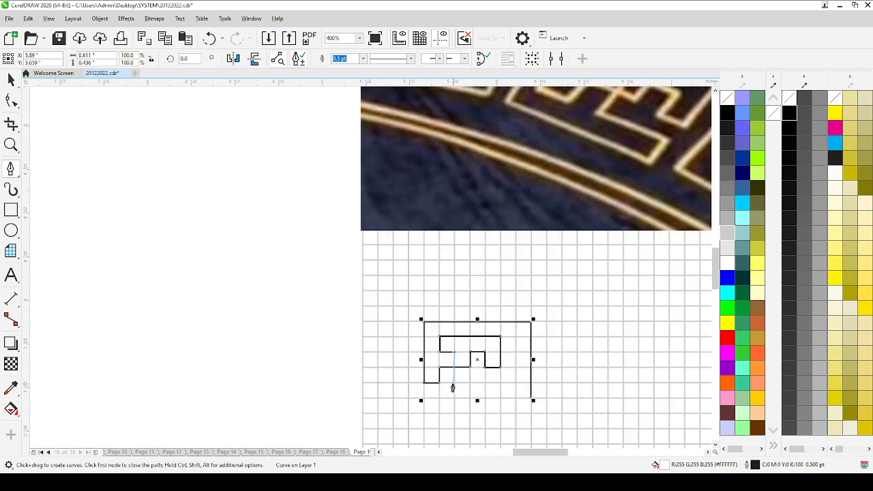
Step: Finish the key pattern's path two cells down, three right, one down and five left along its lower edge
click(454, 383)
scroll(492, 390, down, 1)
scroll(492, 389, up, 1)
click(501, 385)
click(500, 402)
click(422, 402)
key(space)
Step: Shift both nodes of the pattern's outer right side one cell inward, narrowing the curve to about 0.53 inch
key(F10)
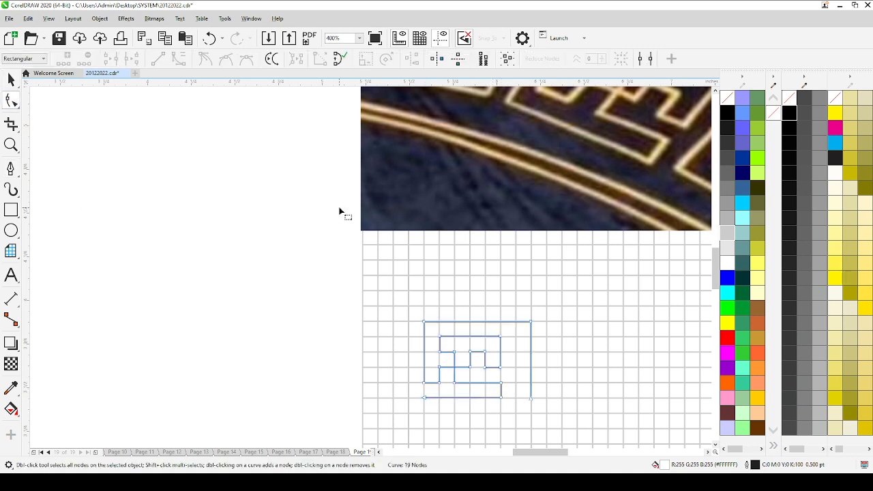
scroll(542, 408, up, 2)
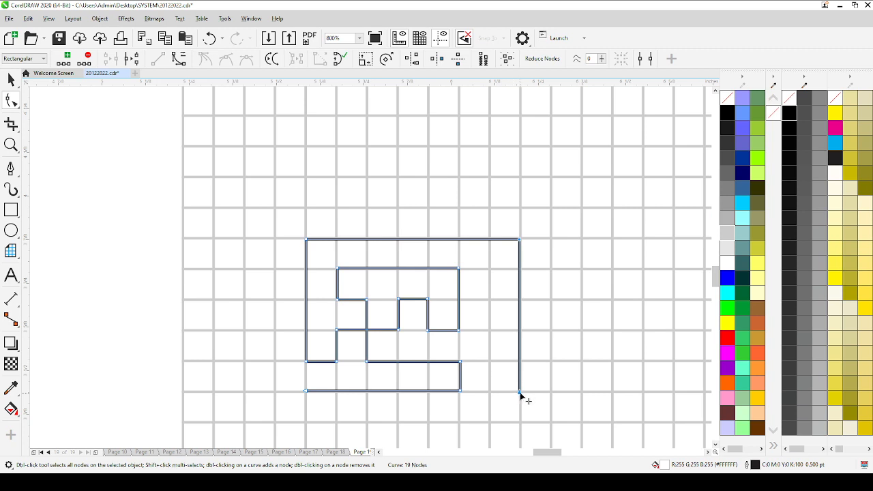
drag(520, 394, 491, 396)
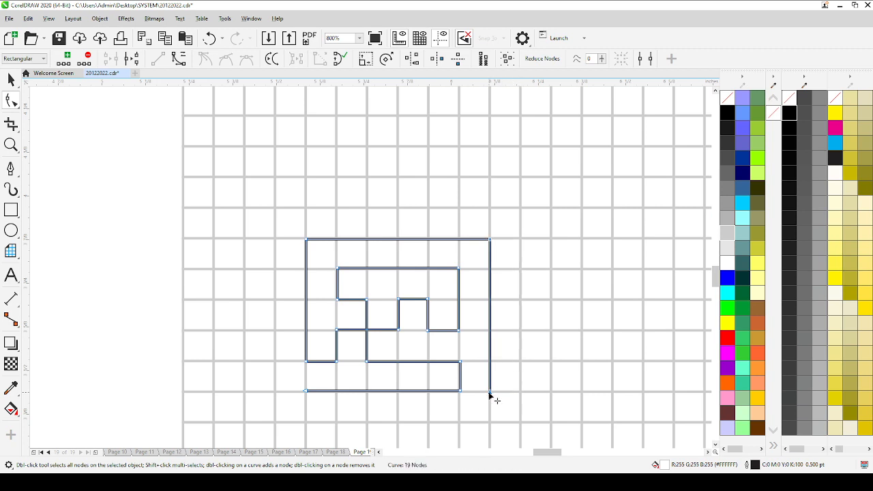
key(space)
Step: Give the key pattern curve a red outline with a width of 2 pt
right_click(726, 339)
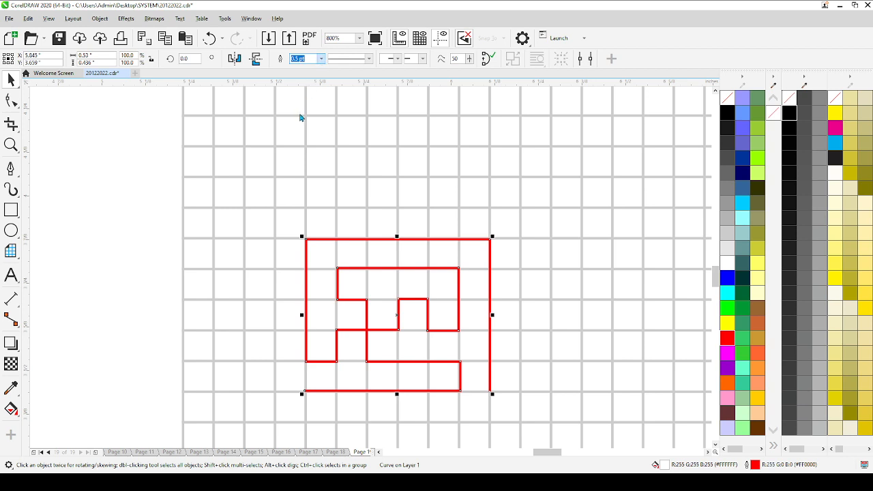
text(2)
key(Return)
click(310, 154)
Step: Delete the grid behind the red key pattern, keeping the reference photo
scroll(374, 212, down, 1)
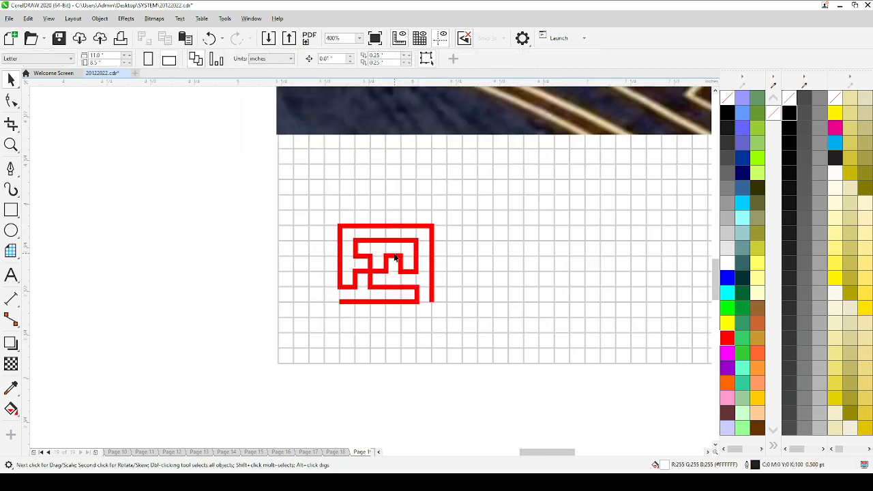
scroll(394, 258, down, 1)
scroll(389, 246, down, 1)
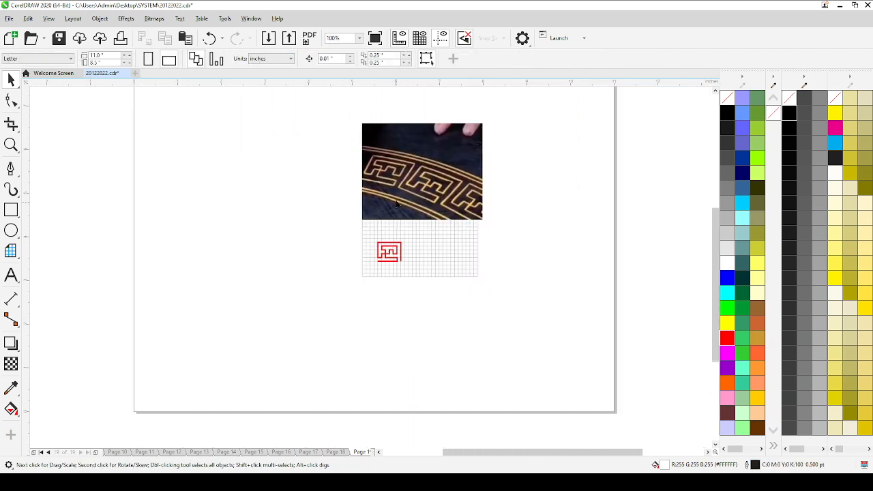
click(387, 187)
click(415, 249)
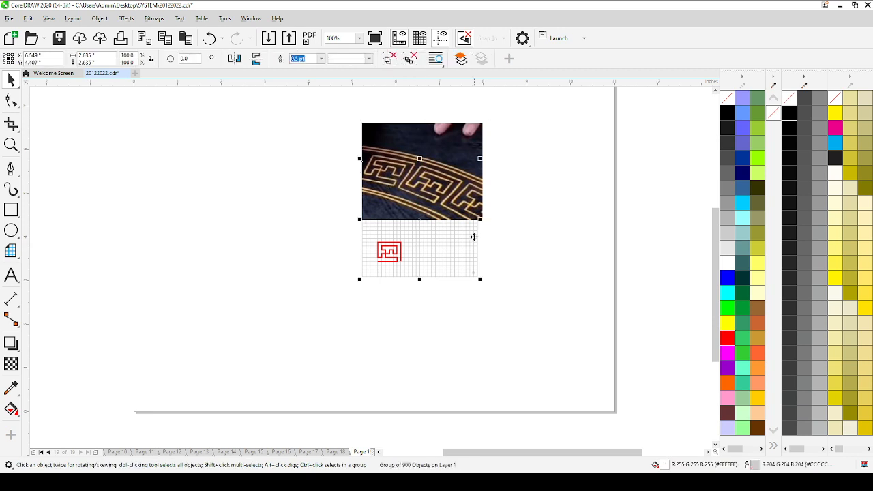
key(Delete)
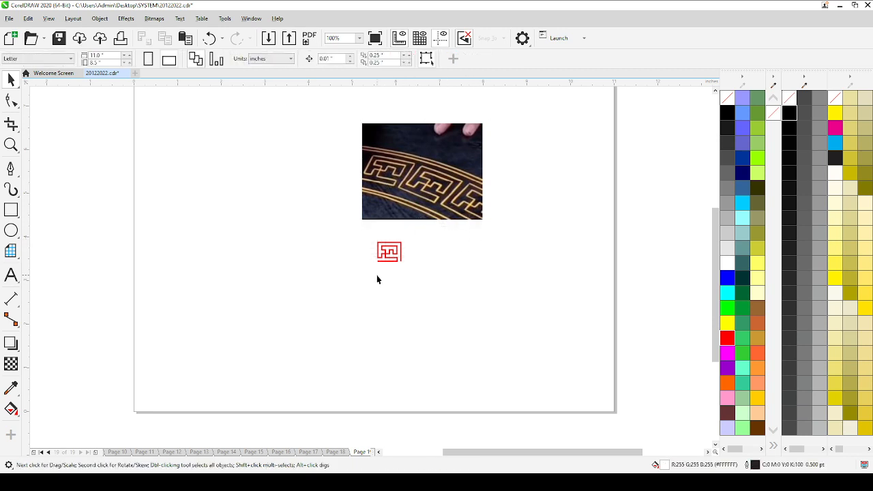
Step: Lower the end node of the pattern's outer right line slightly, to the outer edge of the bottom stroke
scroll(392, 254, up, 1)
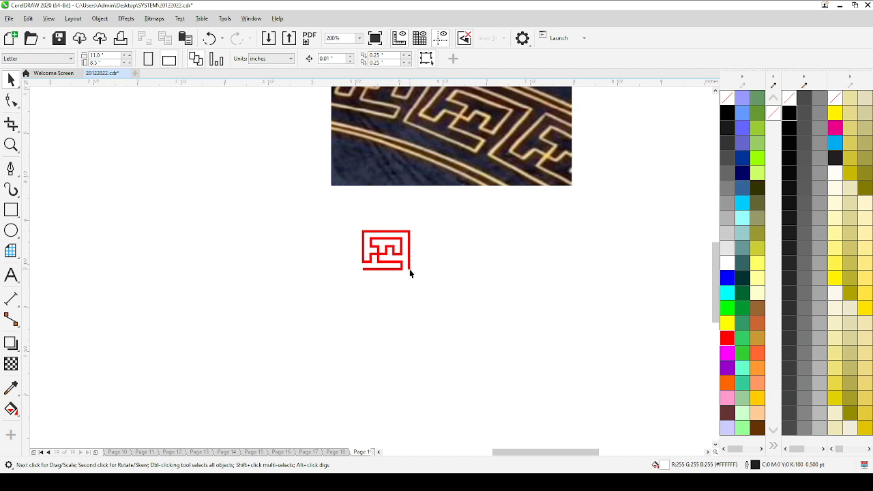
click(410, 271)
scroll(410, 272, up, 1)
key(F10)
scroll(410, 272, up, 1)
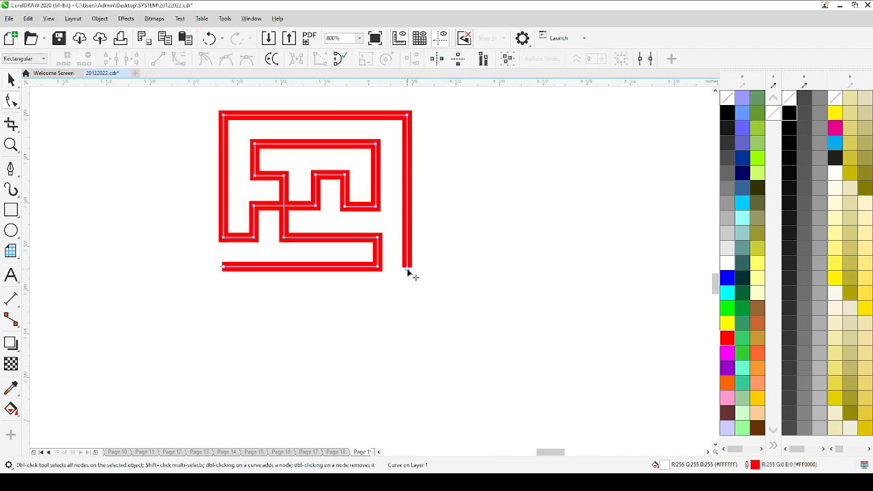
scroll(409, 296, down, 1)
key(space)
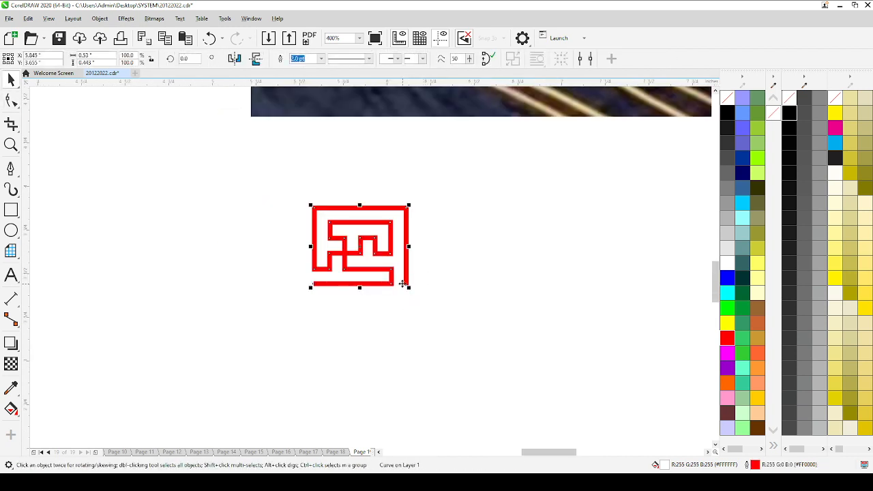
Step: Move the end node of the outer right line down about 0.003 inch, flush with the bottom stroke's outer edge
scroll(403, 283, up, 1)
key(space)
click(410, 287)
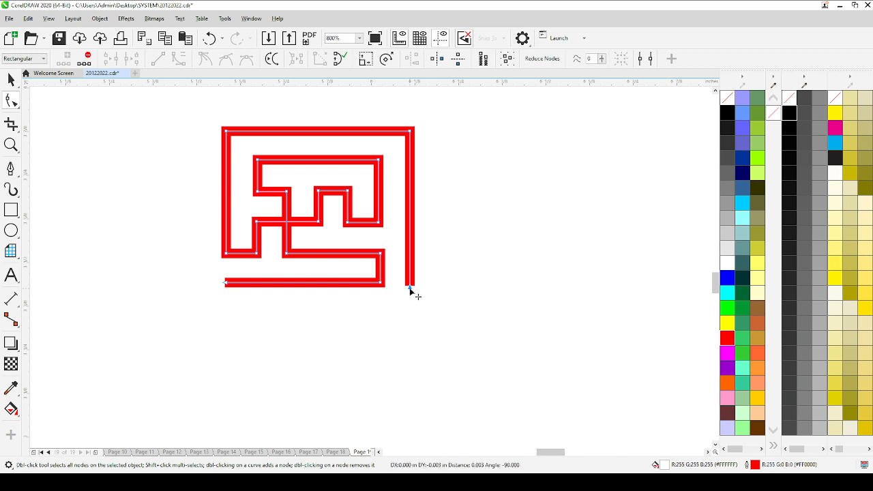
drag(410, 288, 410, 289)
scroll(410, 293, right, 1)
drag(218, 285, 212, 285)
key(ctrl+z)
key(space)
key(space)
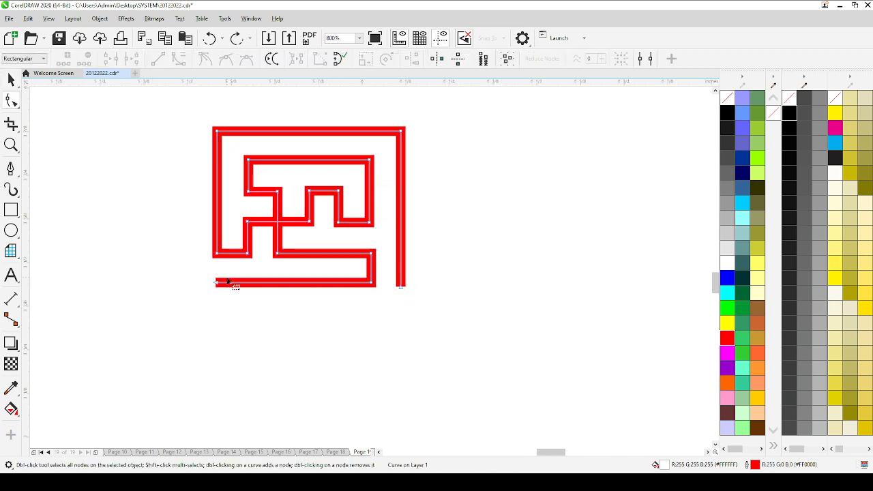
Step: Extend the left end of the bottom stroke slightly outward, widening the key curve to about 0.546 inch
scroll(228, 282, up, 1)
drag(244, 279, 234, 279)
scroll(236, 281, down, 3)
key(space)
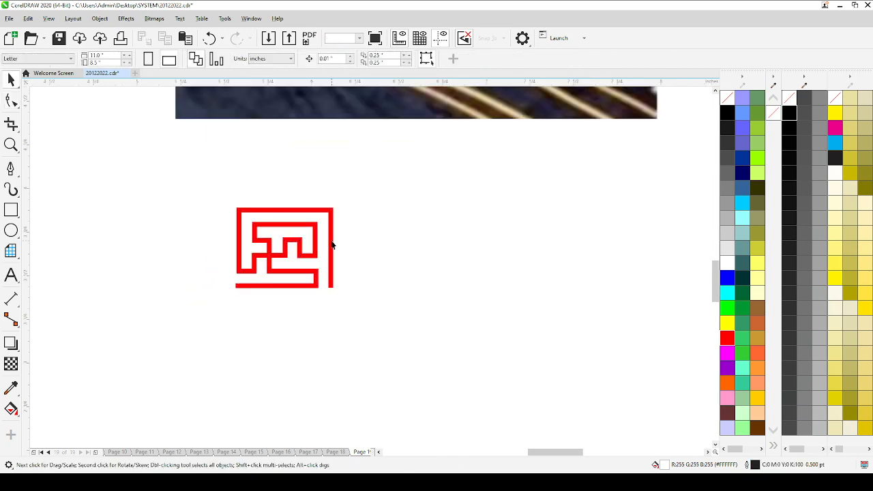
Step: Resize the key pattern curve to 0.5 inch wide and 0.5 inch high
click(332, 244)
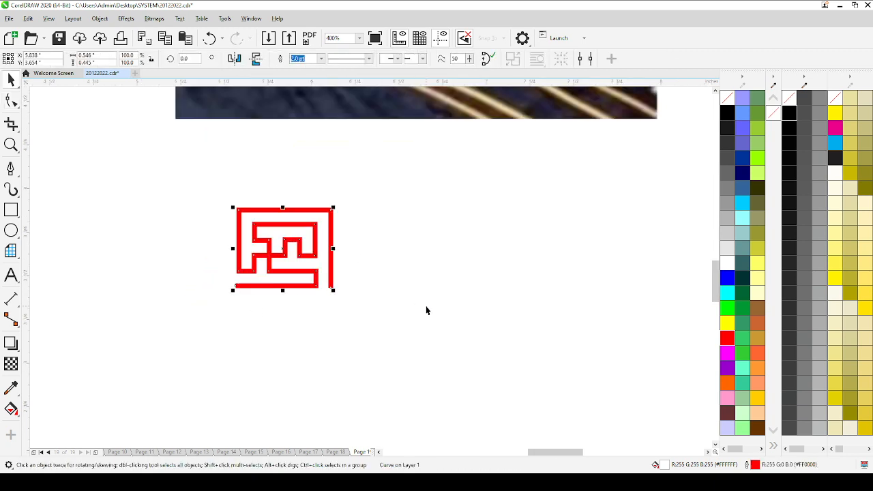
click(95, 55)
text(.5)
key(Tab)
text(.5)
key(Return)
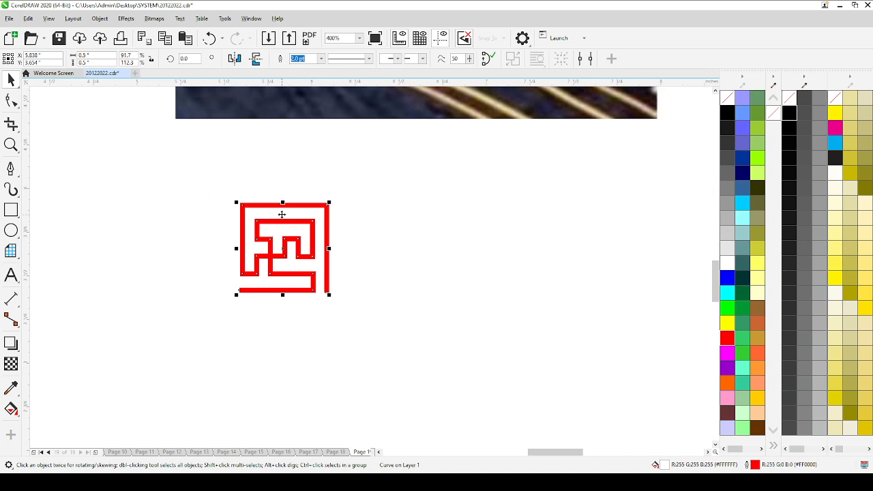
Step: Copy the key motif to the right and extend the copy's bottom stroke to meet the original's outer right line
mouse_move(282, 214)
mouse_down()
mouse_move(365, 216)
mouse_move(424, 229)
mouse_up()
scroll(366, 217, up, 2)
drag(348, 362, 289, 366)
key(F10)
click(306, 378)
key(space)
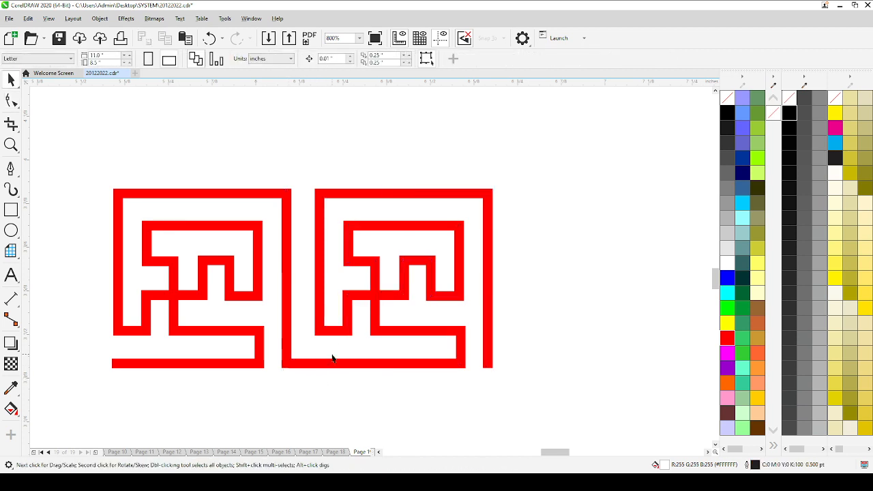
Step: Repeat the extended second motif to the right, joined end to end, until the row holds five motifs
click(323, 311)
scroll(322, 307, down, 1)
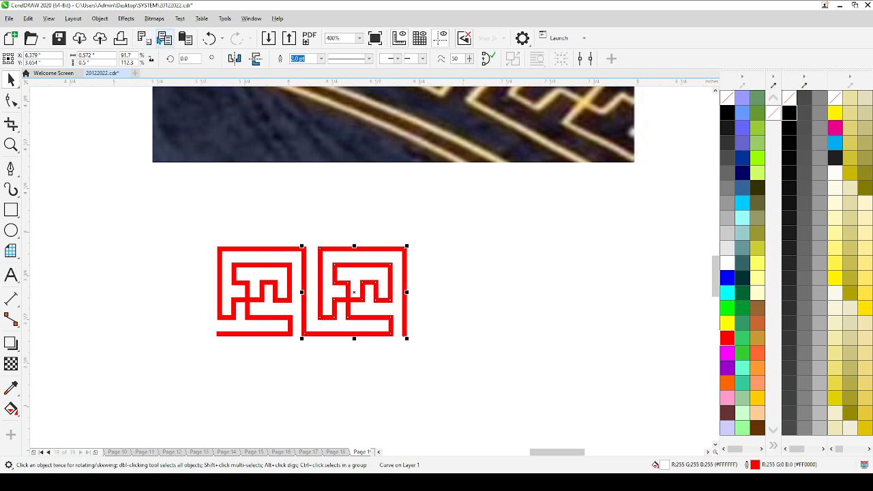
click(164, 39)
click(185, 39)
drag(388, 264, 332, 348)
scroll(376, 291, down, 1)
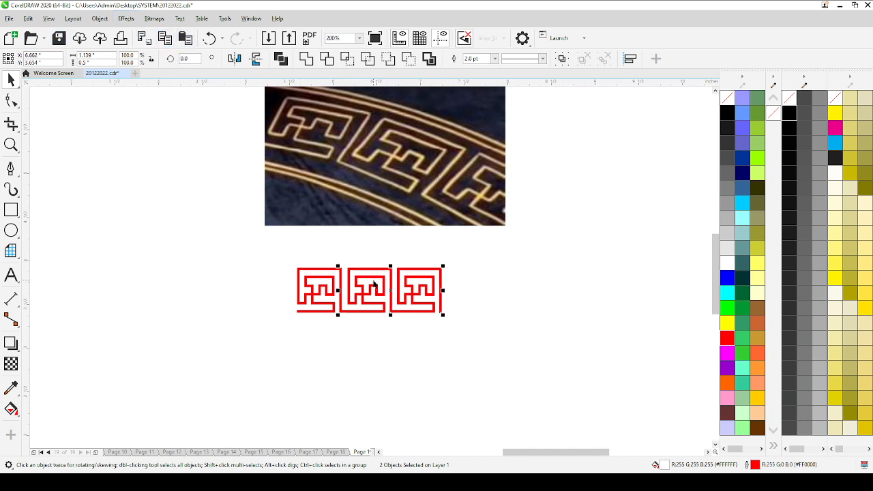
drag(373, 276, 474, 276)
click(452, 256)
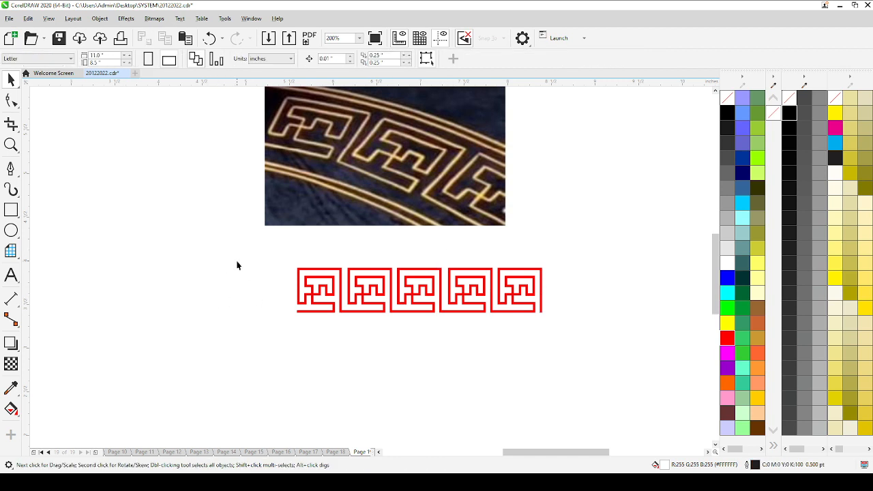
Step: Change the outline colour of all five motifs to golden yellow (#FFCC00)
drag(237, 266, 566, 334)
right_click(757, 398)
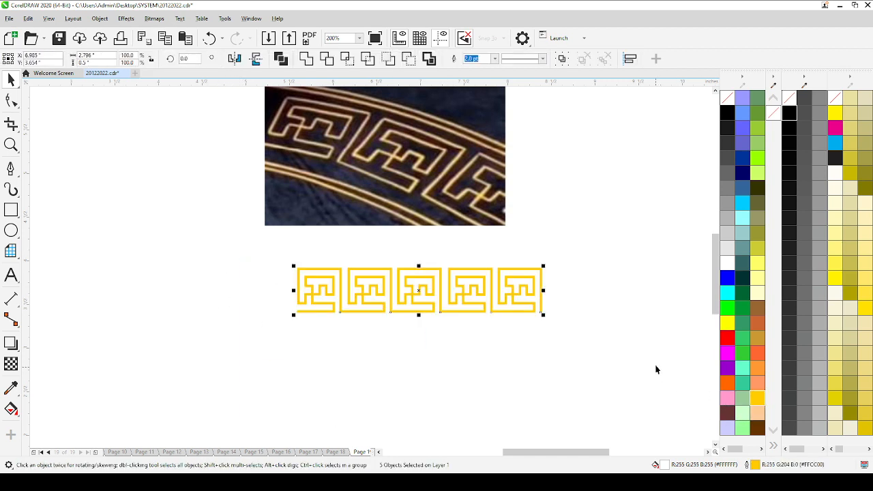
Step: Move the reference photo up and to the left, clear of the yellow pattern row
click(11, 210)
key(space)
click(434, 206)
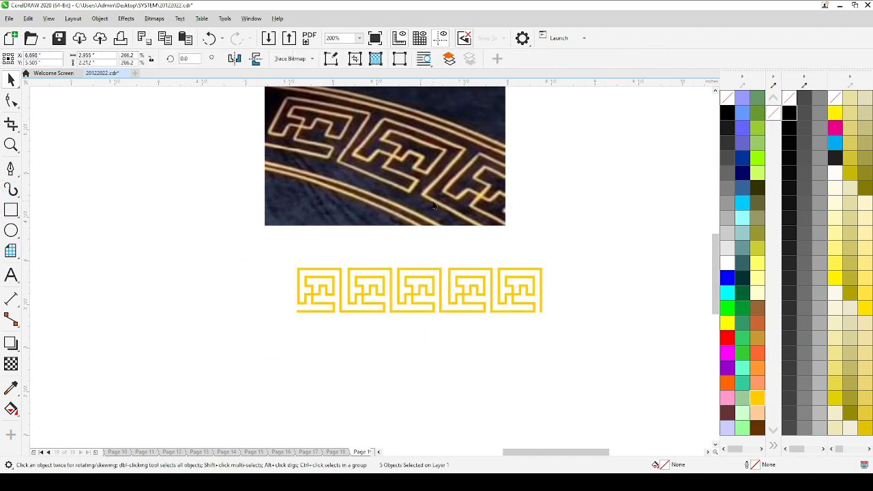
drag(434, 206, 198, 121)
Step: Add a black-filled rectangle about 3 by 1.7 inches, centred on the page and placed behind the pattern
key(space)
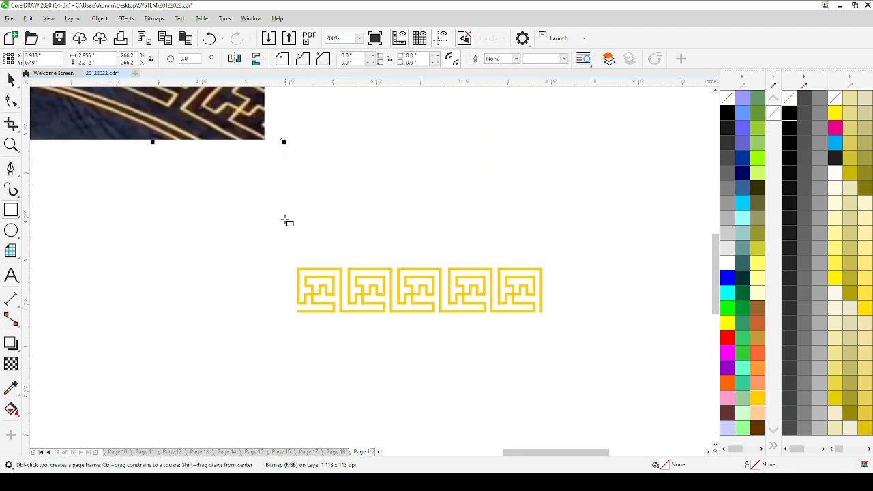
drag(289, 212, 553, 362)
key(p)
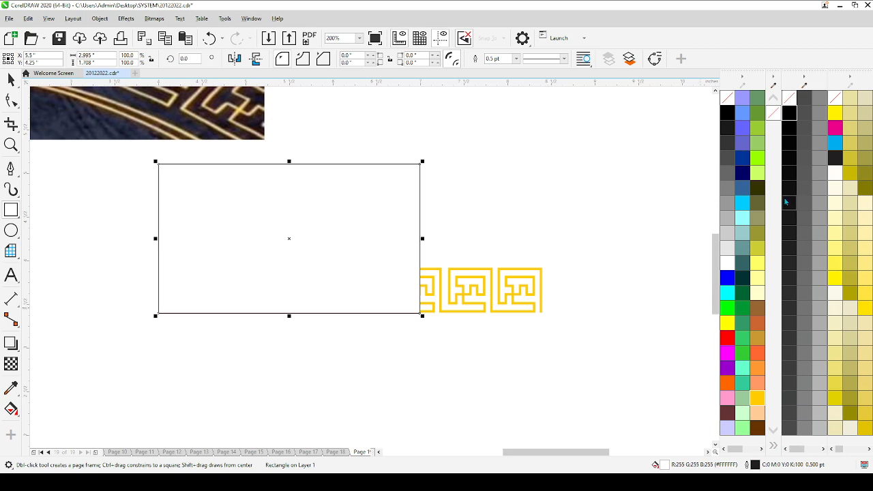
click(726, 113)
key(shift+Page_Down)
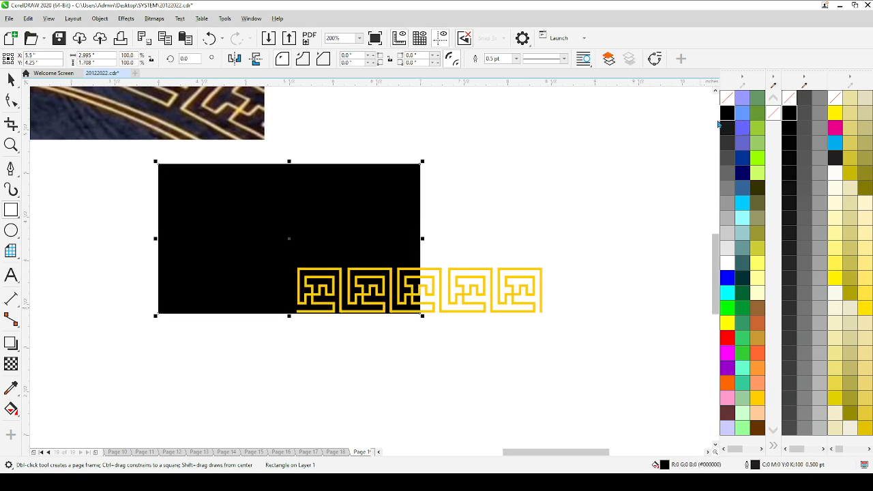
Step: Group the five yellow motifs and centre the group on the page, over the black rectangle
key(space)
drag(562, 257, 202, 380)
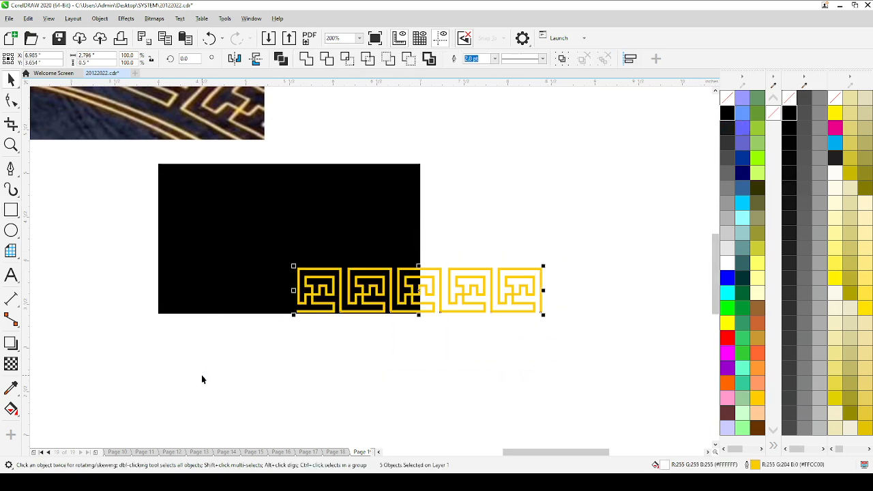
key(p)
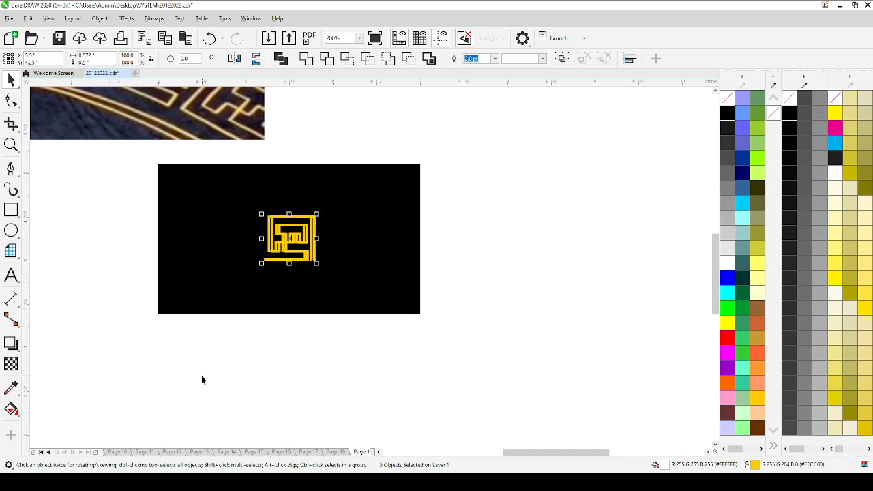
key(ctrl+z)
key(ctrl+g)
key(p)
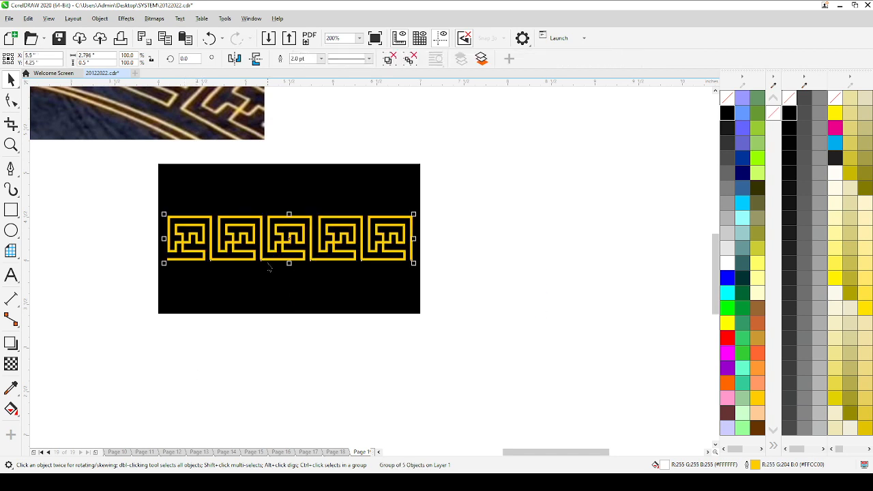
Step: Draw a horizontal line about 2.79 inches long just above the motif row, spanning its full width
click(369, 112)
click(307, 220)
click(11, 169)
scroll(173, 216, up, 2)
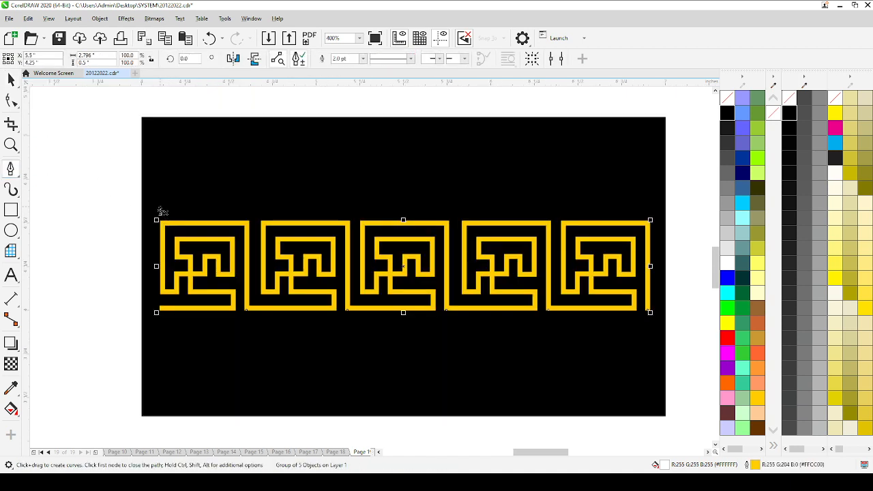
click(157, 217)
scroll(157, 217, down, 2)
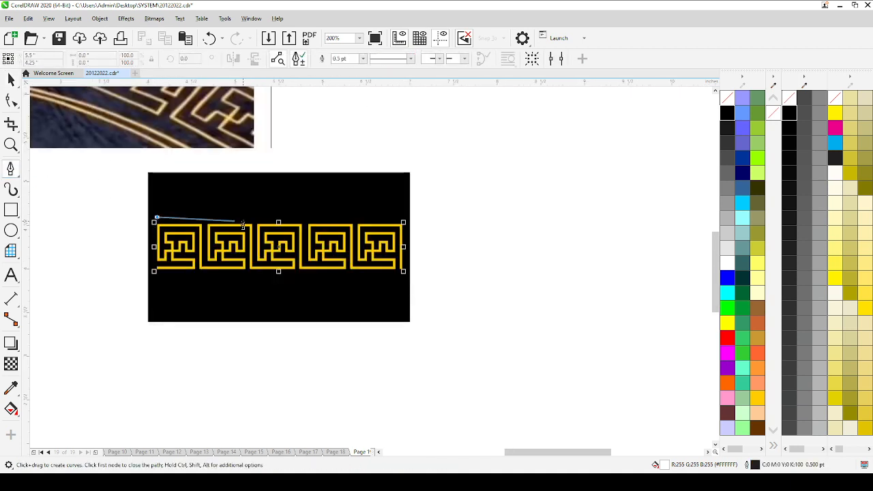
double_click(401, 217)
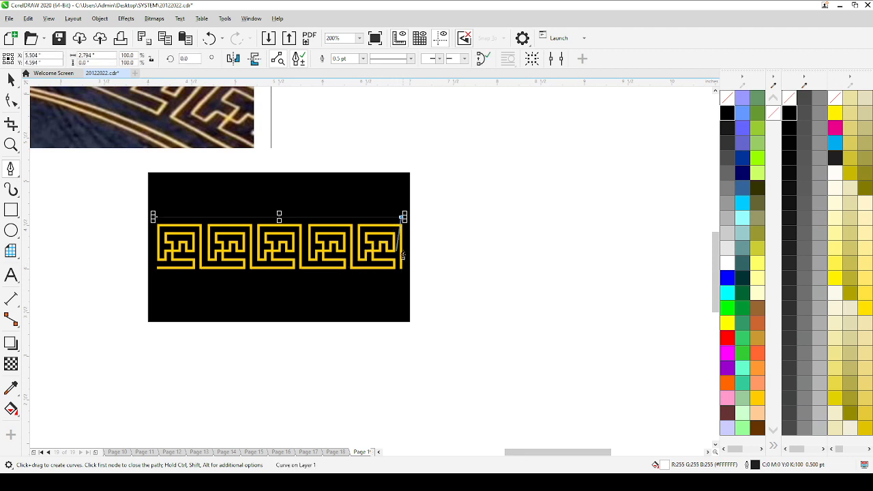
Step: Copy the motif group's 2 pt golden yellow outline onto the new horizontal line
key(space)
scroll(299, 210, up, 2)
click(293, 227)
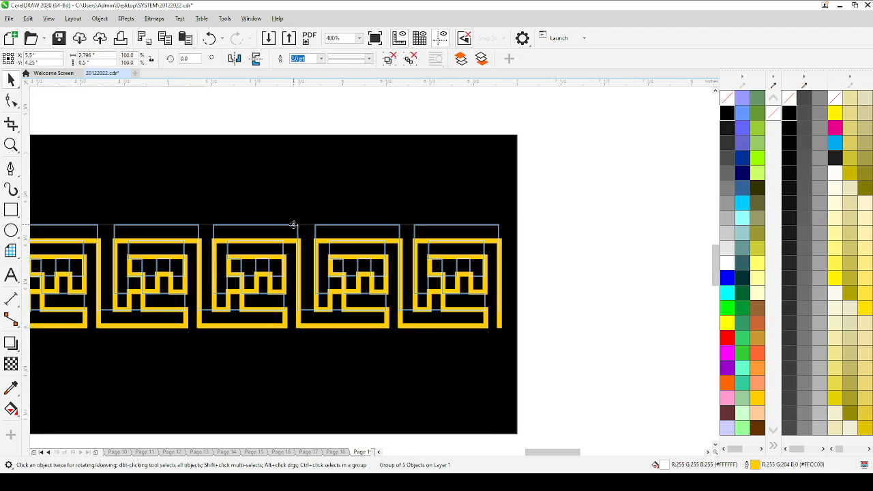
click(326, 226)
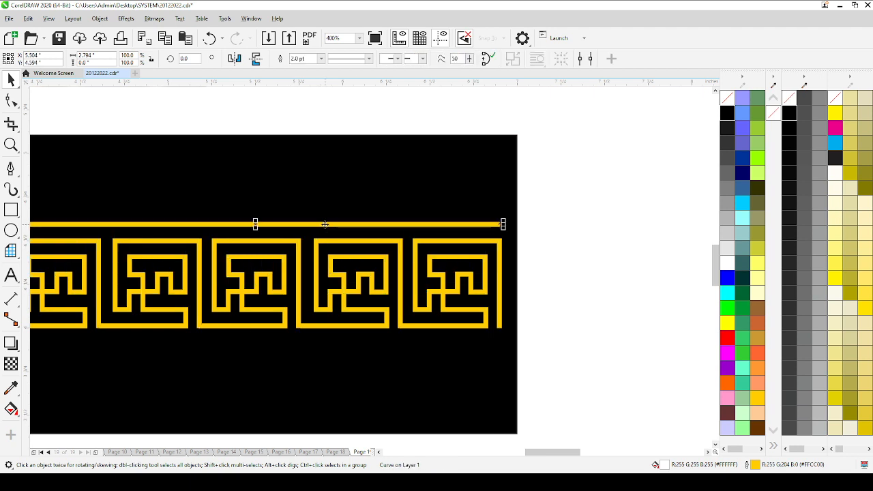
Step: Duplicate the horizontal line and place the copy 0.08 inch above the original
click(184, 39)
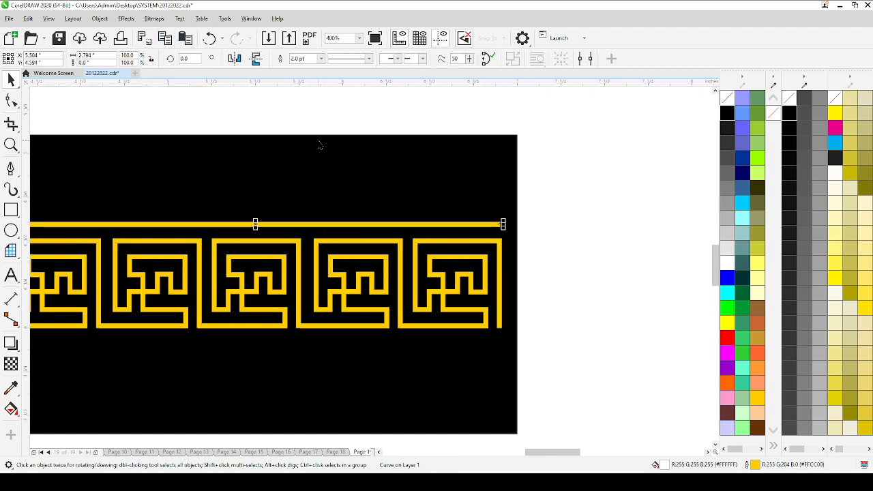
key(Up)
key(Up)
key(Up)
key(Up)
key(Up)
key(Up)
key(Up)
key(Up)
key(Up)
key(Up)
key(Up)
key(Down)
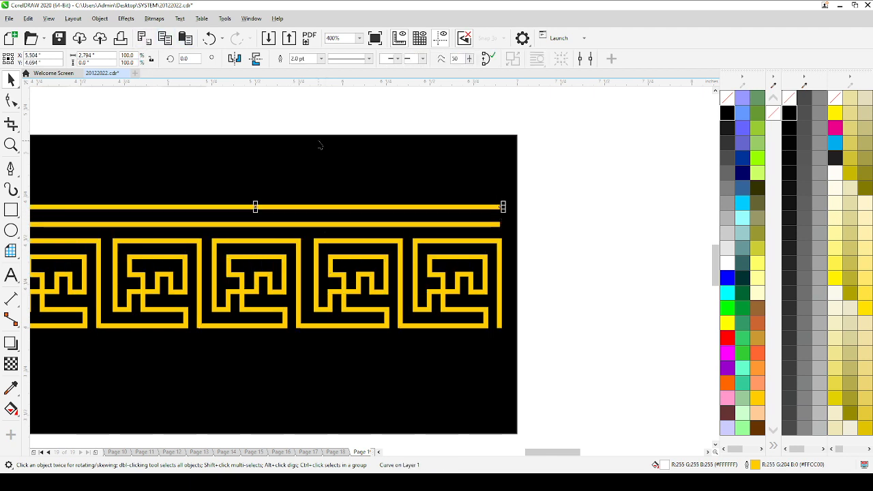
key(Down)
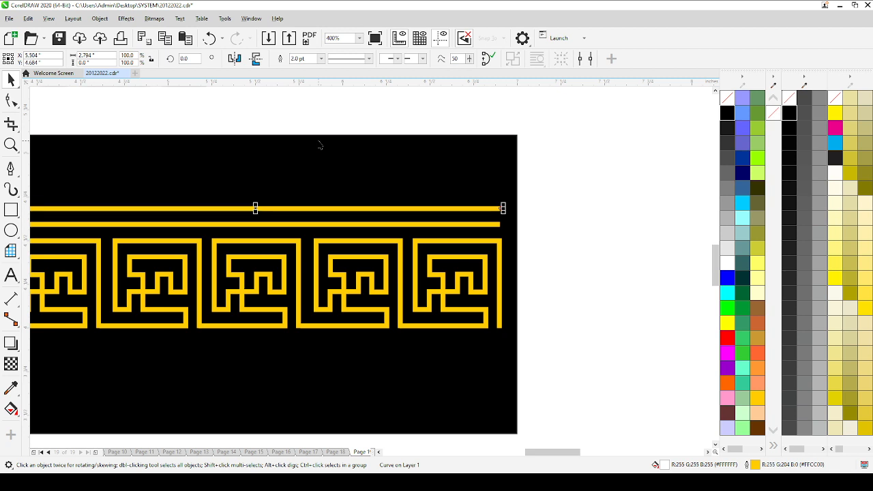
key(Down)
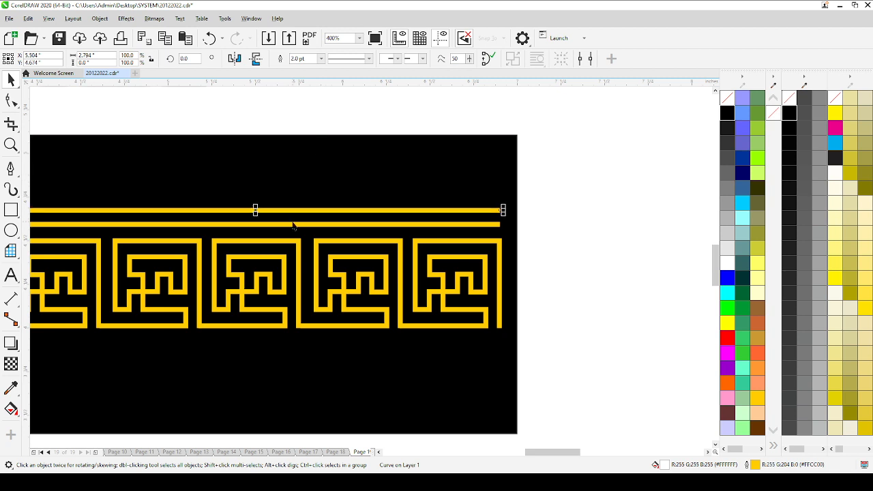
Step: Combine the two upper lines into one curve and place a duplicate below the motifs, centred at X 5.5, Y 3.88 inches
shift+click(293, 225)
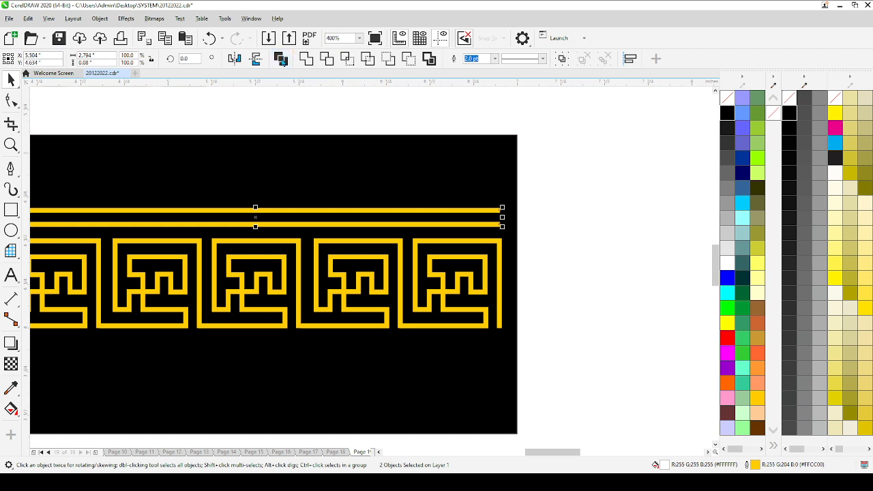
click(289, 59)
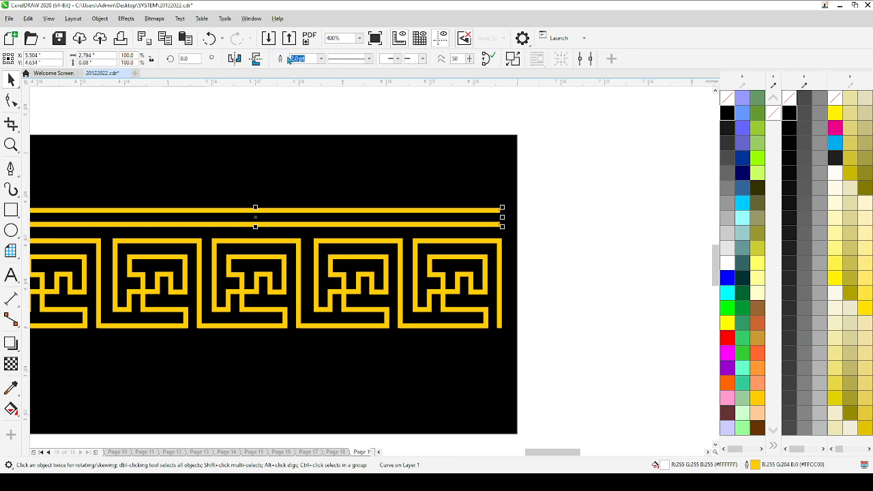
click(185, 40)
key(Down)
key(Down)
key(Down)
key(Down)
key(Down)
key(Down)
key(Down)
key(Down)
key(Down)
key(Down)
key(Down)
key(Down)
key(Down)
key(Down)
key(Down)
key(Down)
key(Down)
key(Down)
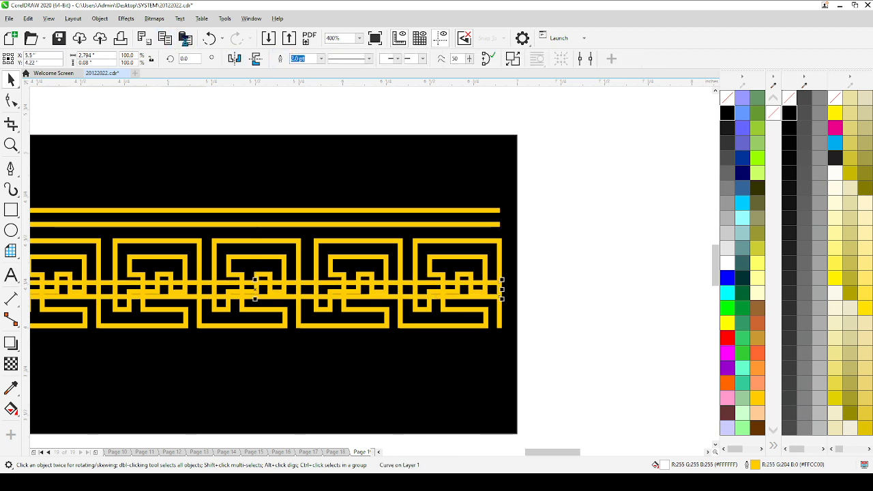
key(Down)
key(Down)
key(Down)
key(Down)
key(Down)
key(Down)
key(Down)
key(Down)
key(Down)
key(Down)
key(Down)
key(Down)
key(Down)
key(Down)
key(Down)
key(Down)
key(Down)
key(Down)
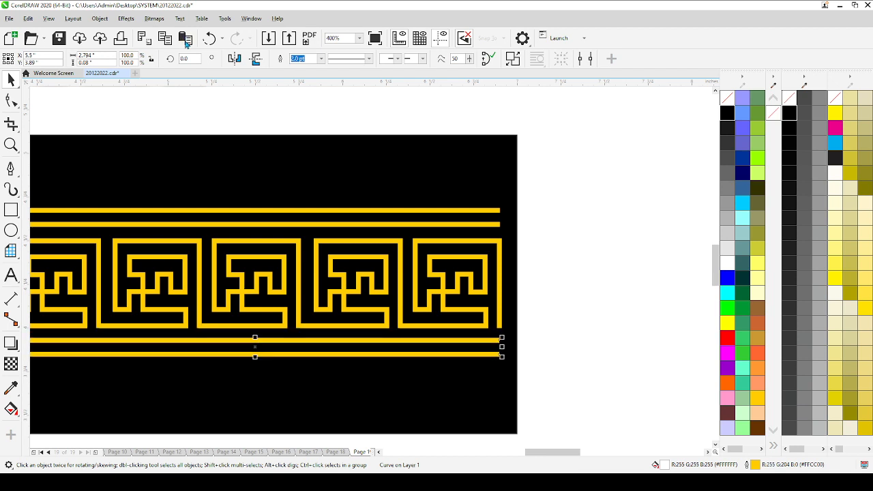
key(Down)
Step: Compare the border artwork with the reference photo, and inspect the artwork on the black rectangle up close
key(F4)
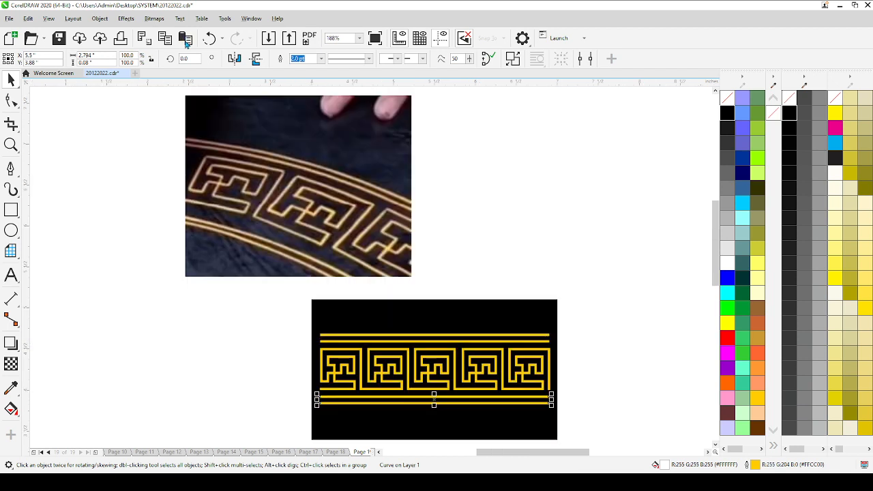
click(493, 218)
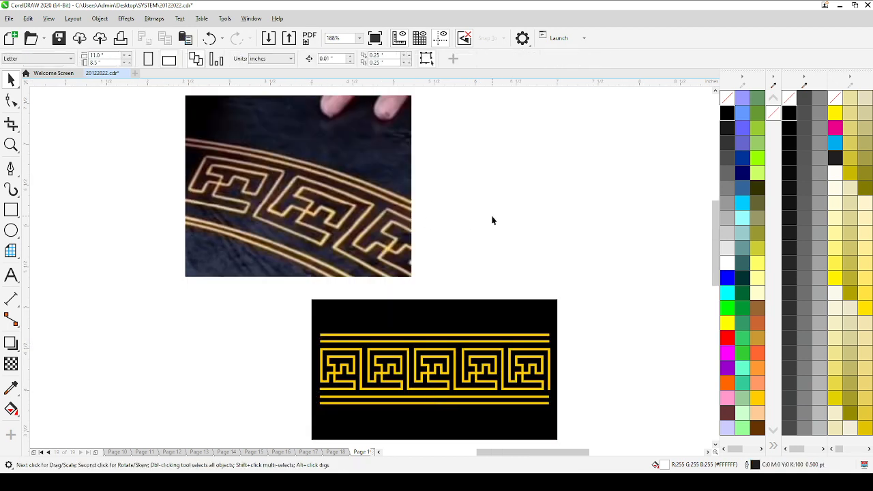
click(405, 244)
key(Escape)
key(F2)
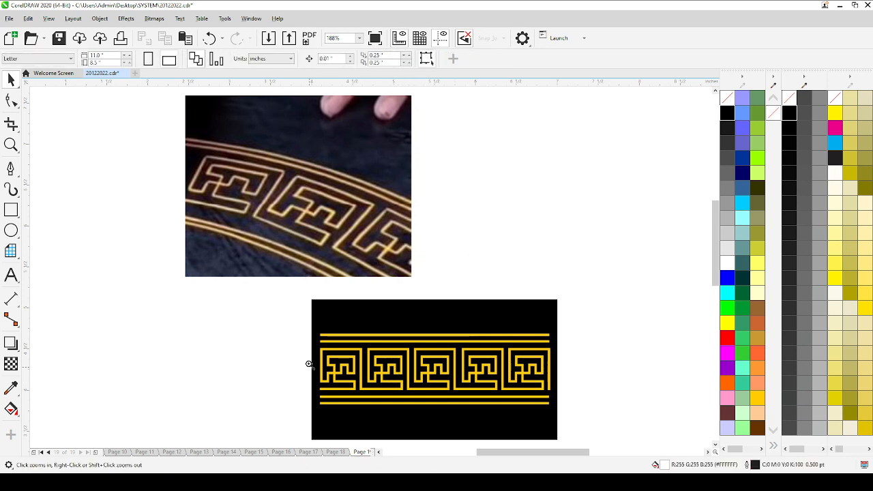
drag(309, 298, 563, 415)
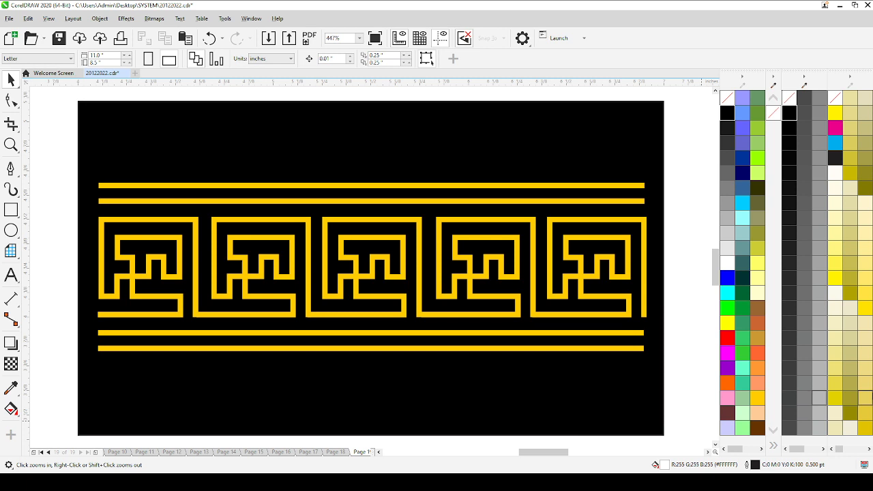